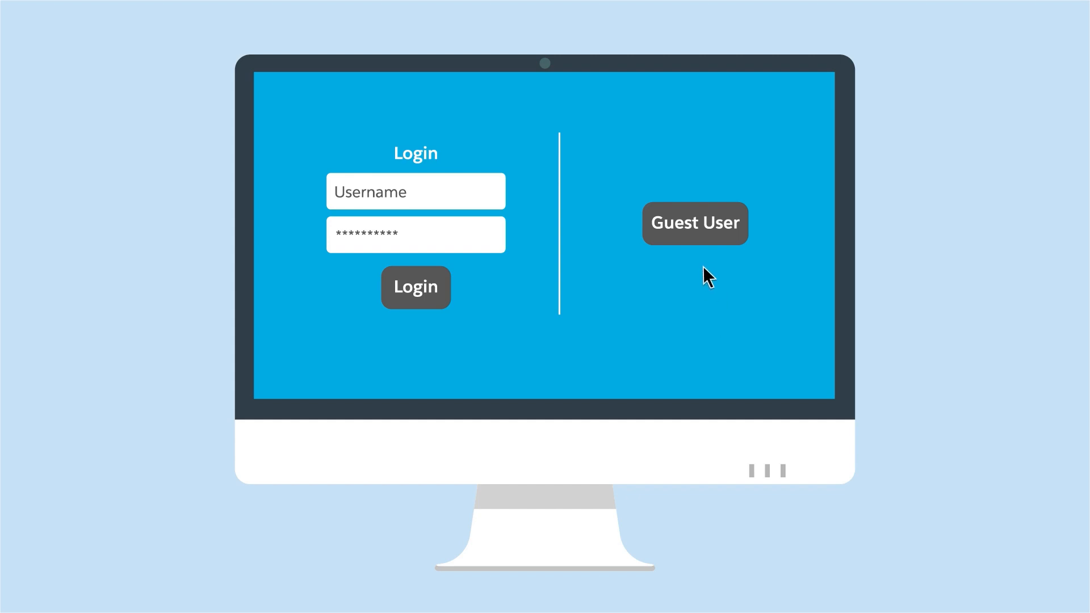
click(695, 232)
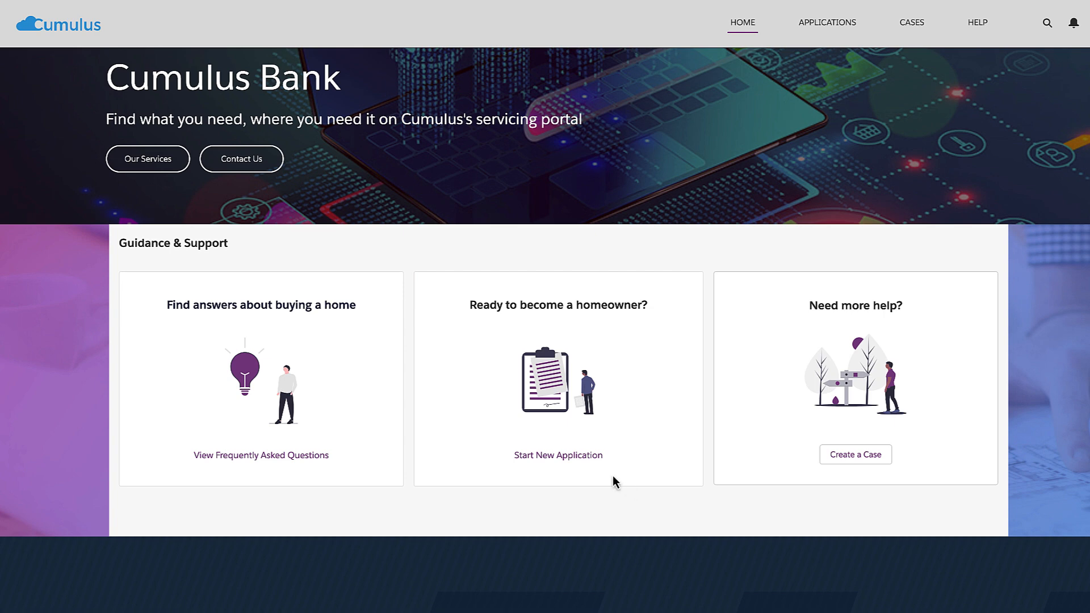
Start a new residential loan application from the Cumulus Bank home page and look through the form's fields
click(560, 455)
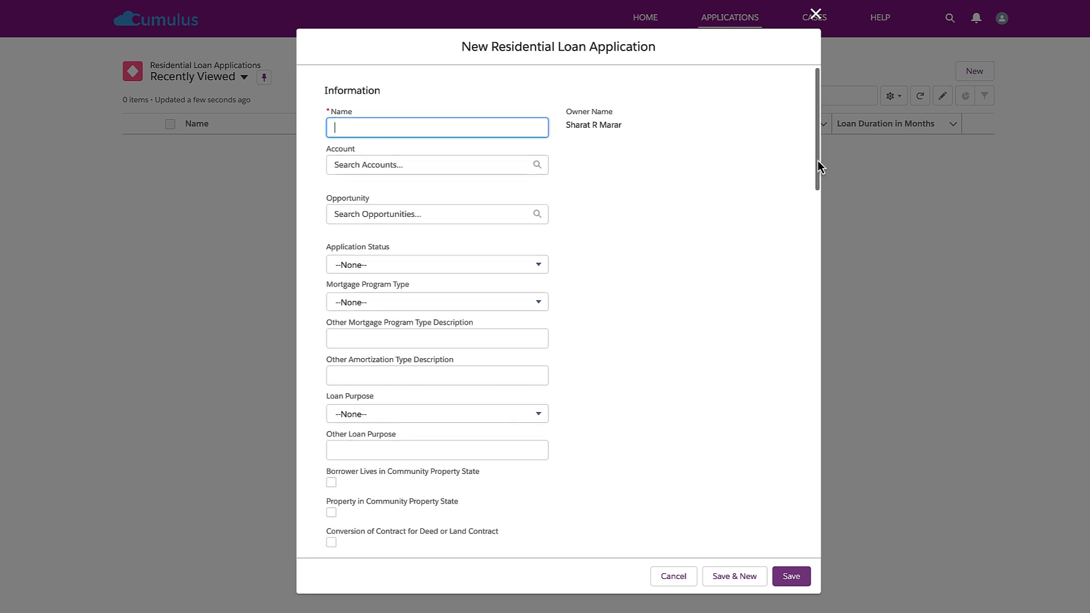
drag(817, 160, 818, 275)
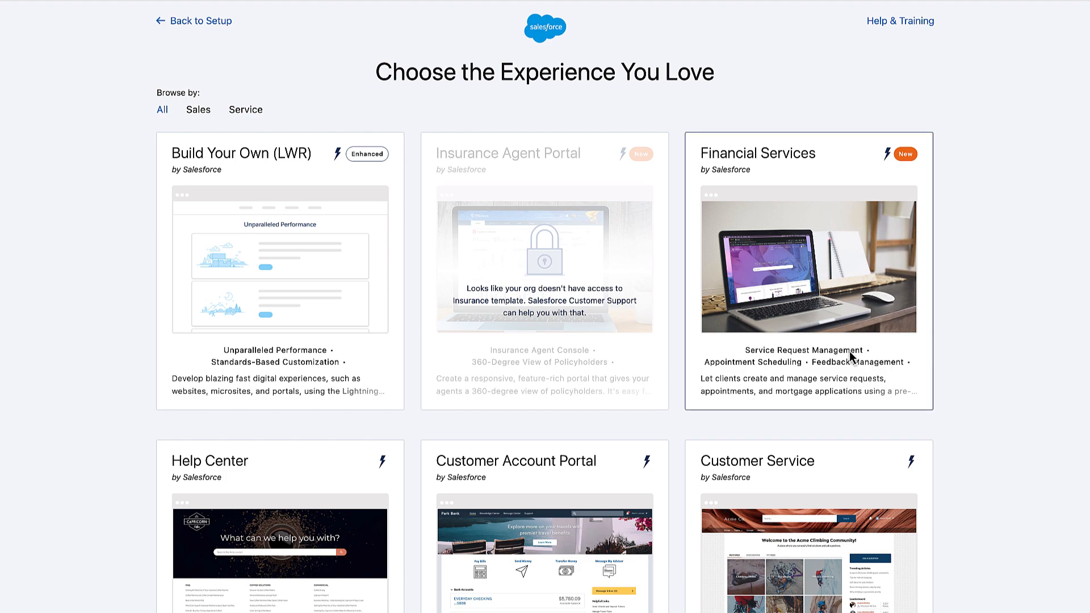
Create a site from the Financial Services template with the name ProspectsSite and the URL ending prospectssite
click(852, 356)
click(626, 142)
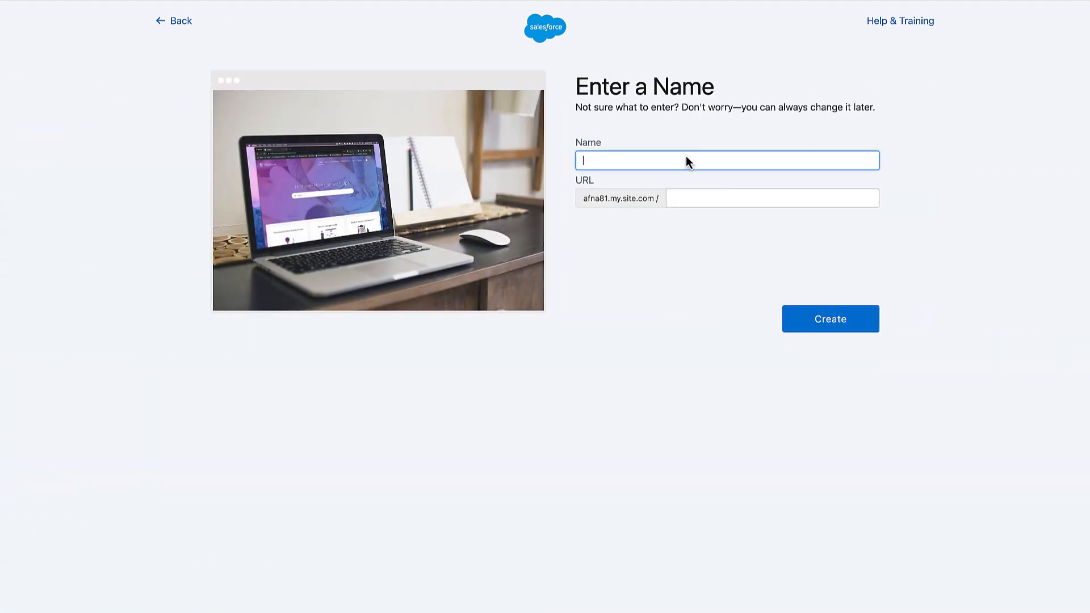
text(ProspectsSite)
click(707, 196)
text(prospectssite)
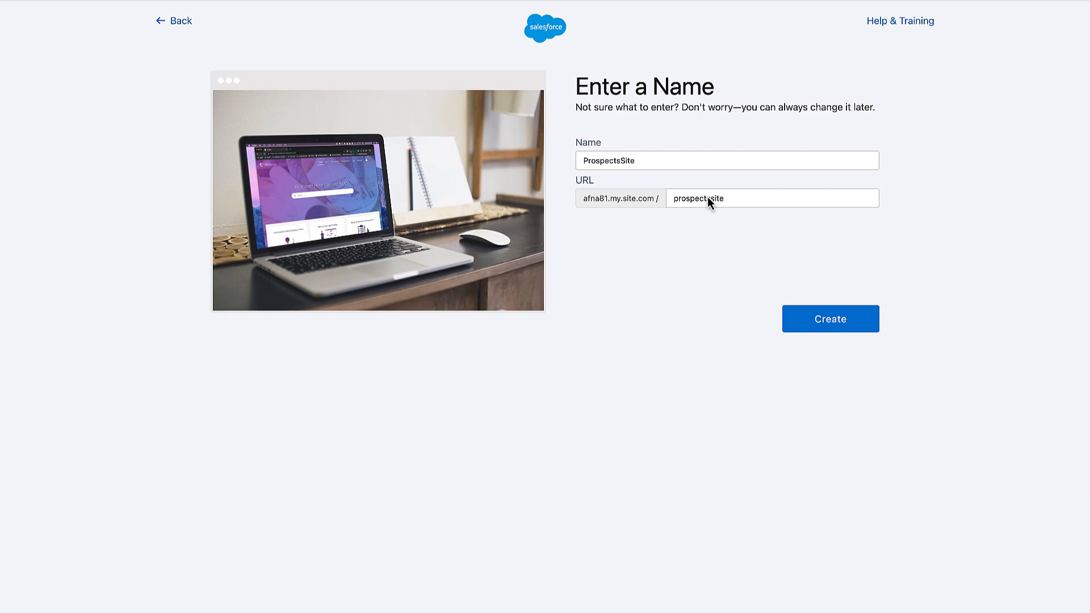
click(832, 318)
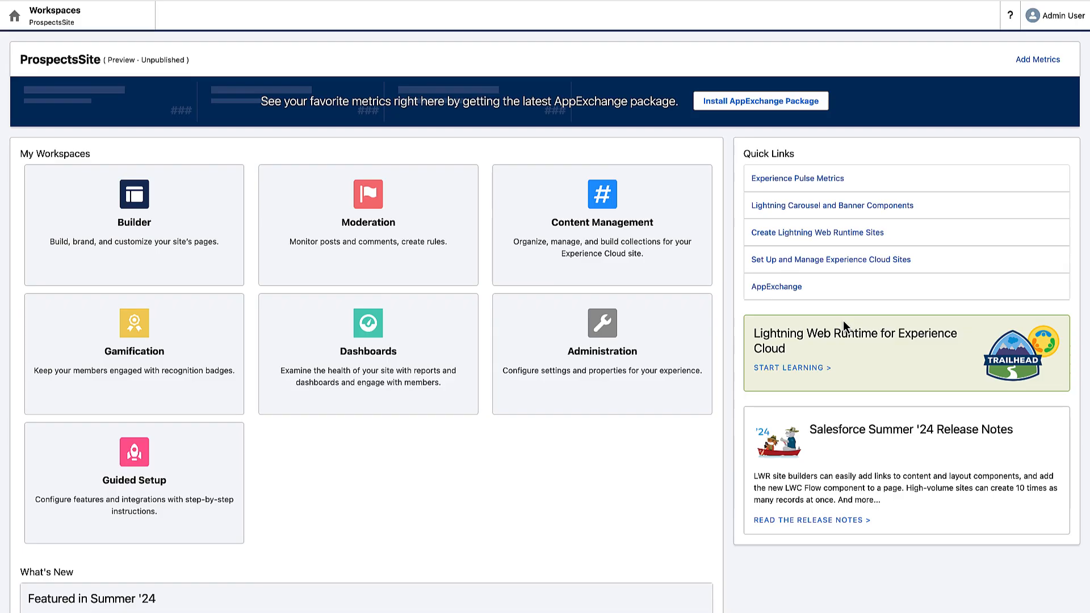
Open ProspectsSite in the Builder workspace and add an OmniScript component below the Guidance & Support cards on the Home page
click(103, 253)
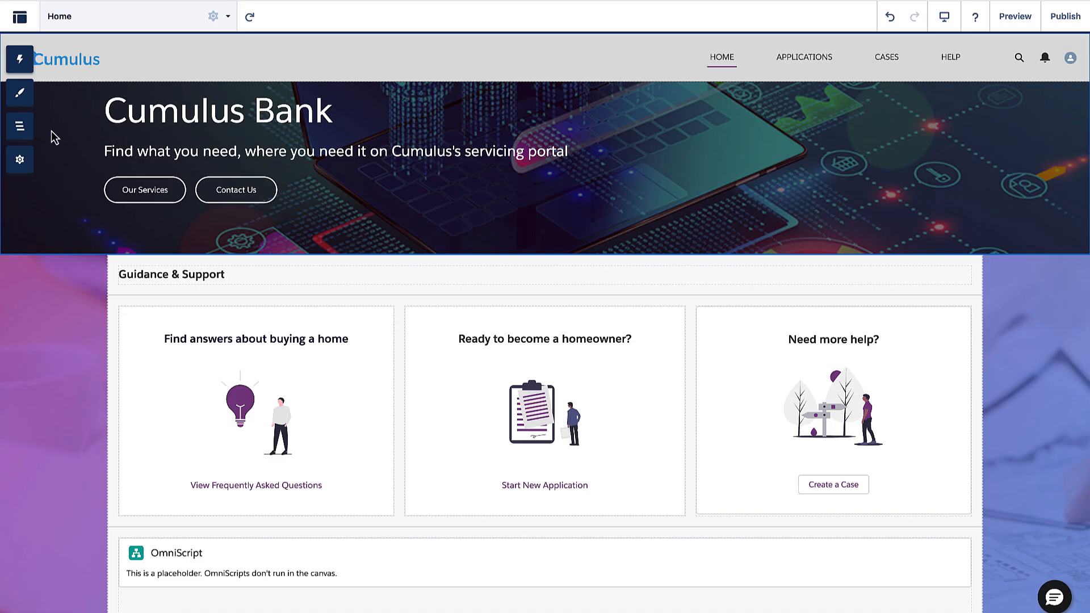
click(20, 60)
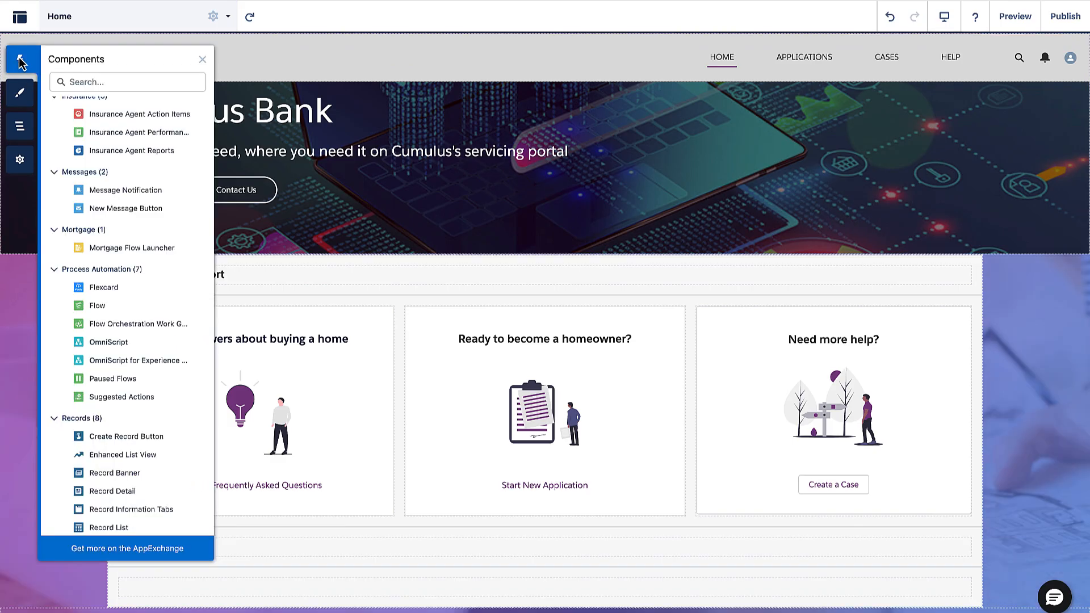
drag(132, 342, 356, 549)
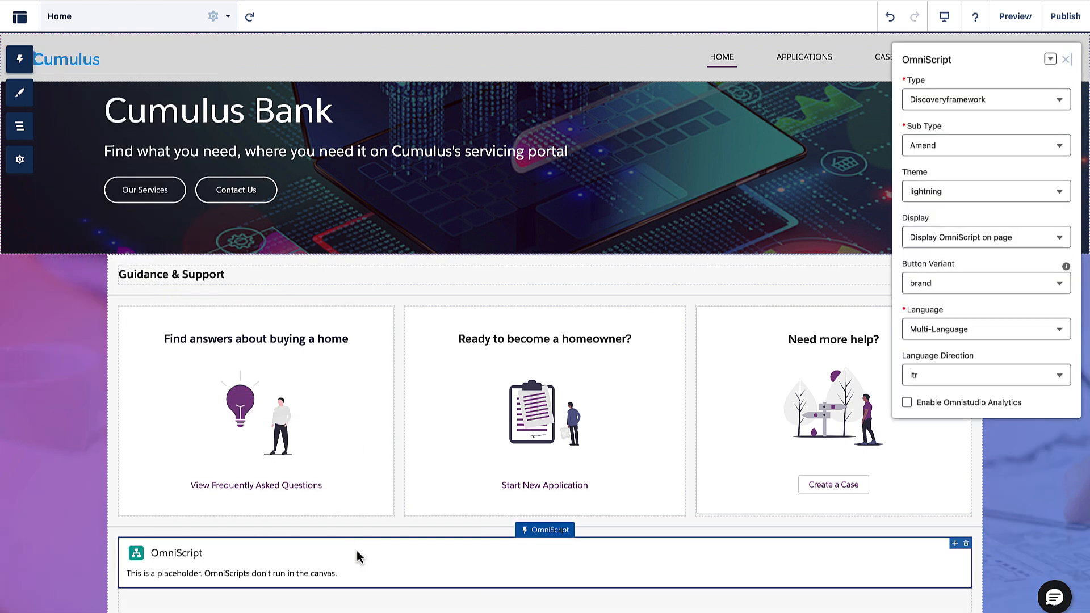
Allow guest users to see and interact with the site without logging in, and publish the site
click(21, 160)
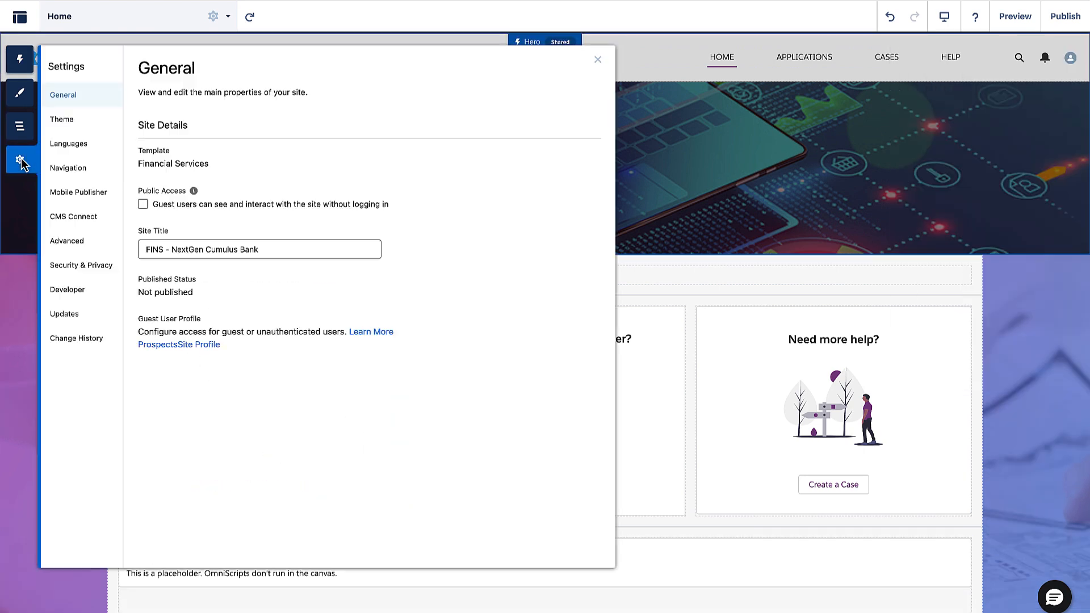
click(145, 205)
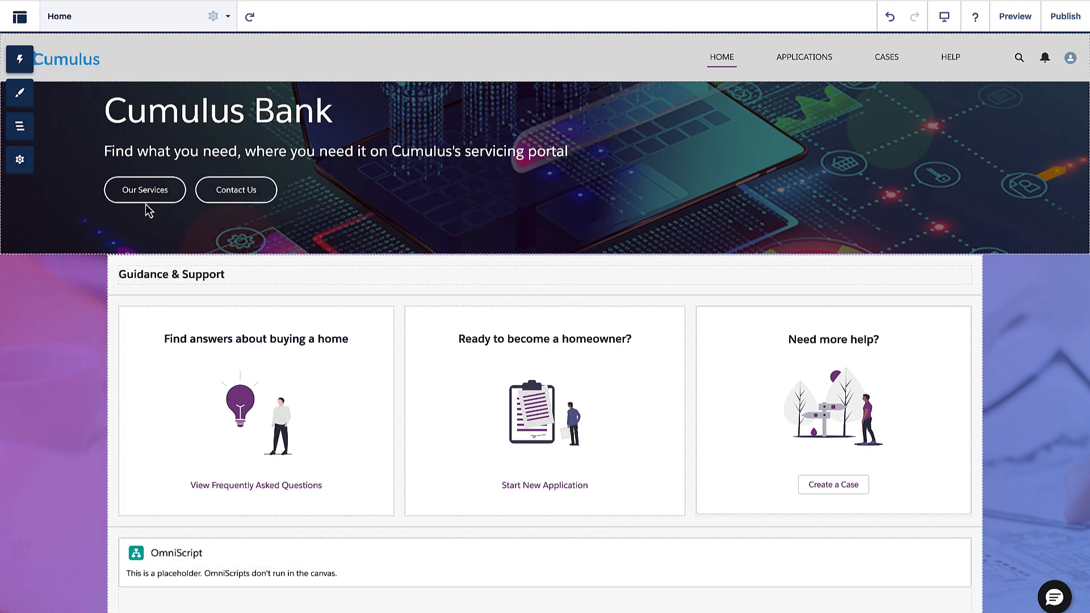
click(1063, 22)
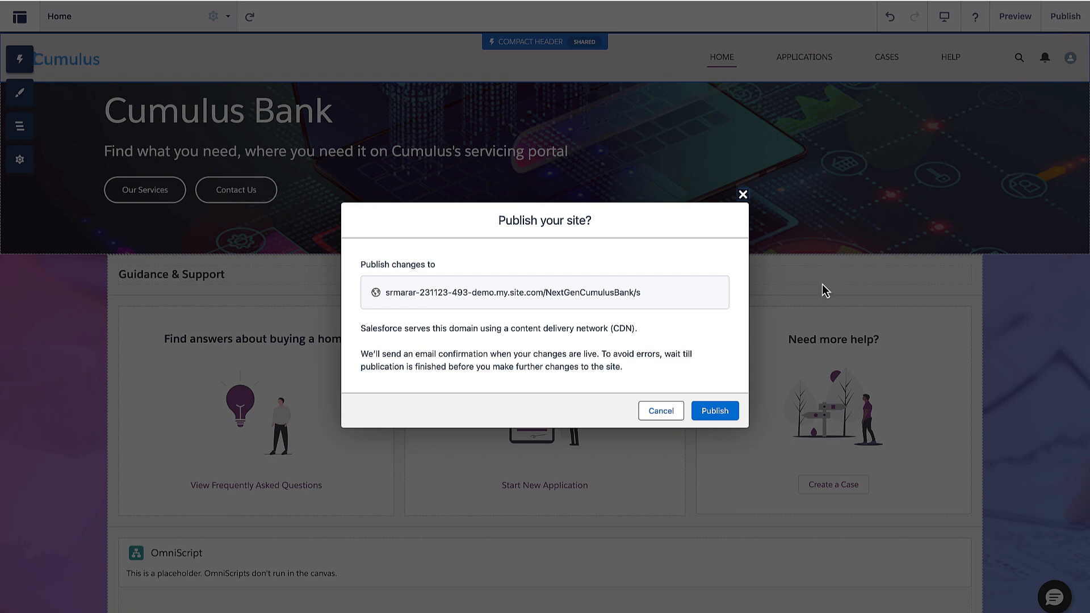
click(712, 411)
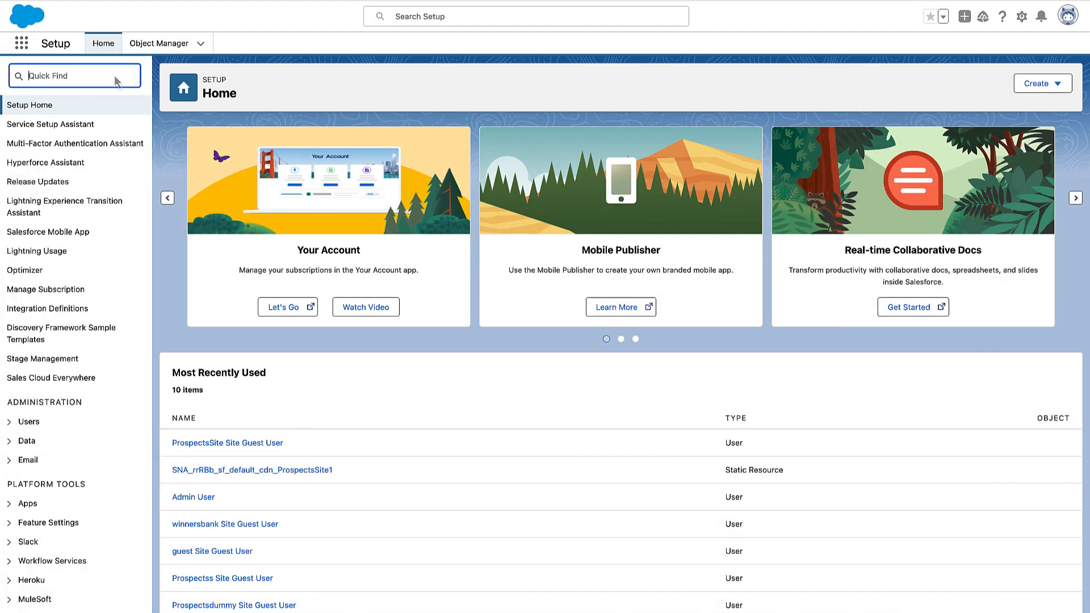
In Setup, create a permission set labelled Omnistudio Guest User with the OmniStudio license
text(Permission Sets)
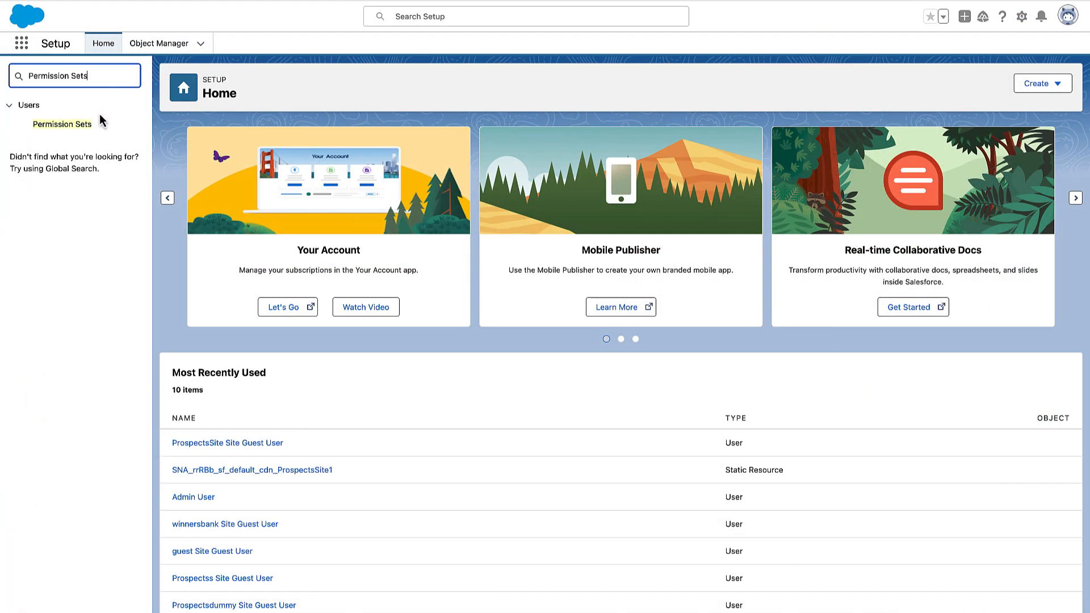
click(97, 120)
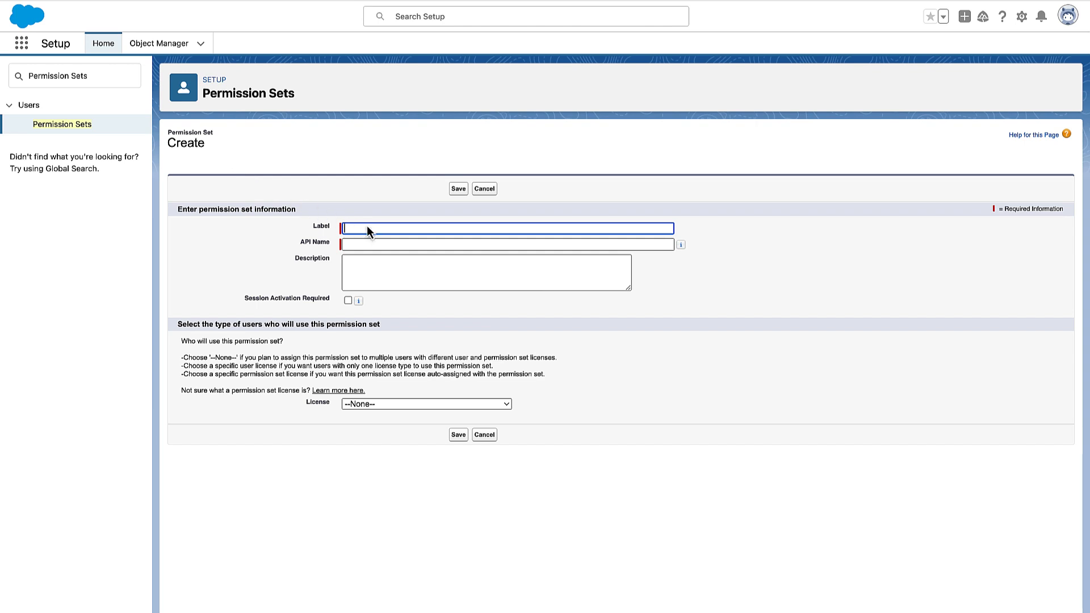
text(Omnistudio Guest User)
click(303, 278)
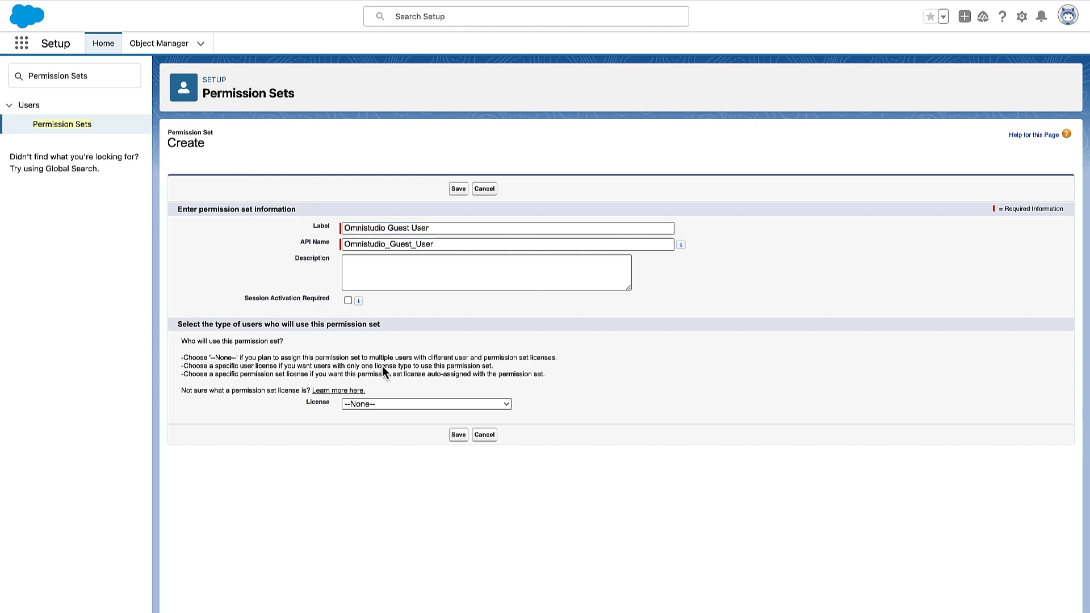
click(411, 402)
scroll(411, 480, down, 3)
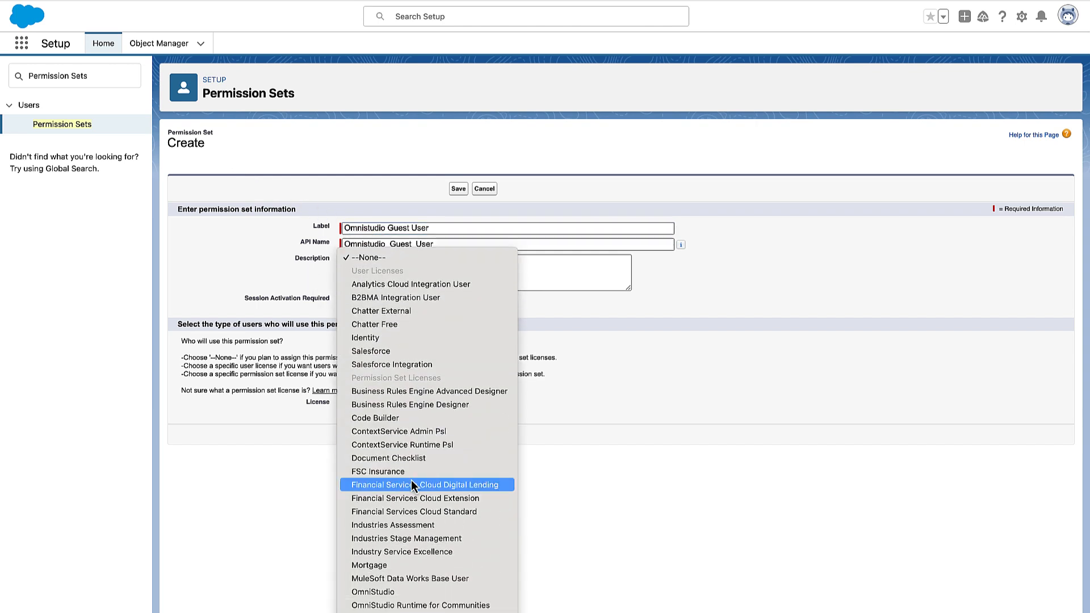
scroll(411, 485, down, 2)
click(412, 550)
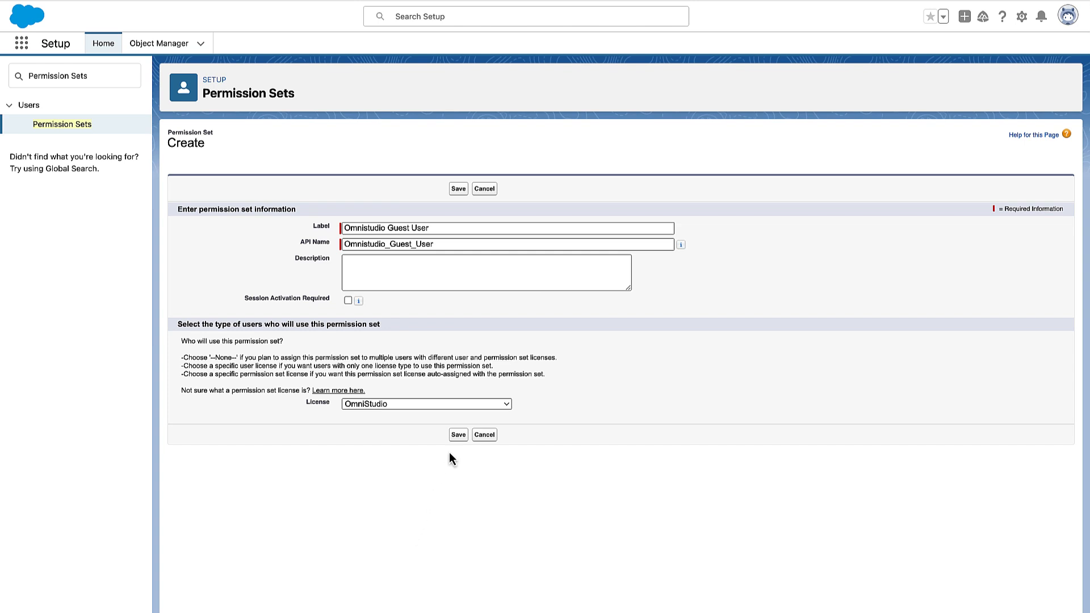
click(457, 434)
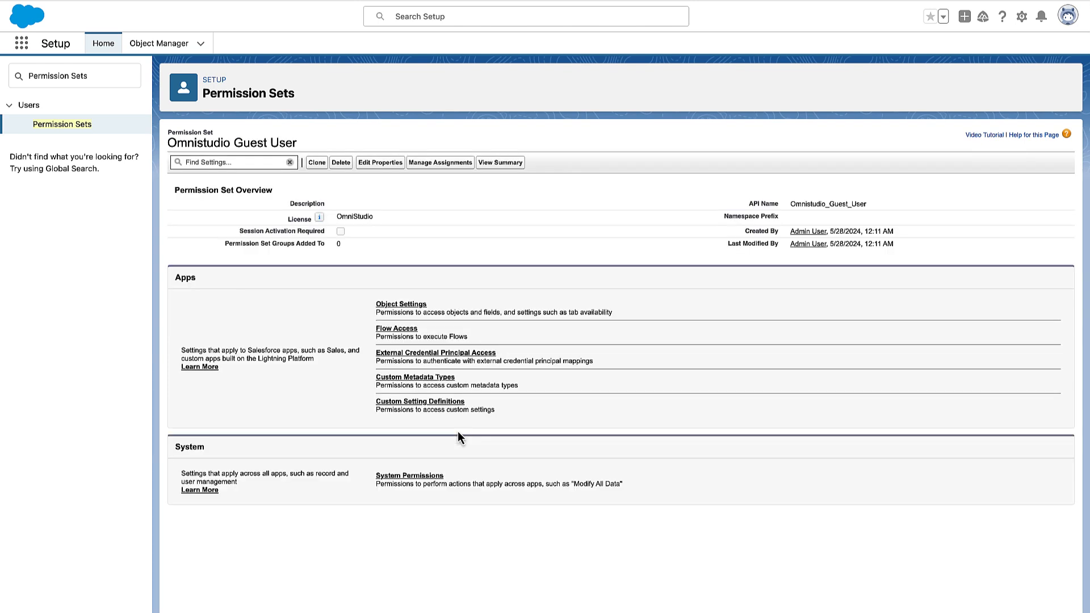
Enable the system permission for creating new OS/DR/VIP instances in the Omnistudio Guest User permission set and save it
click(423, 474)
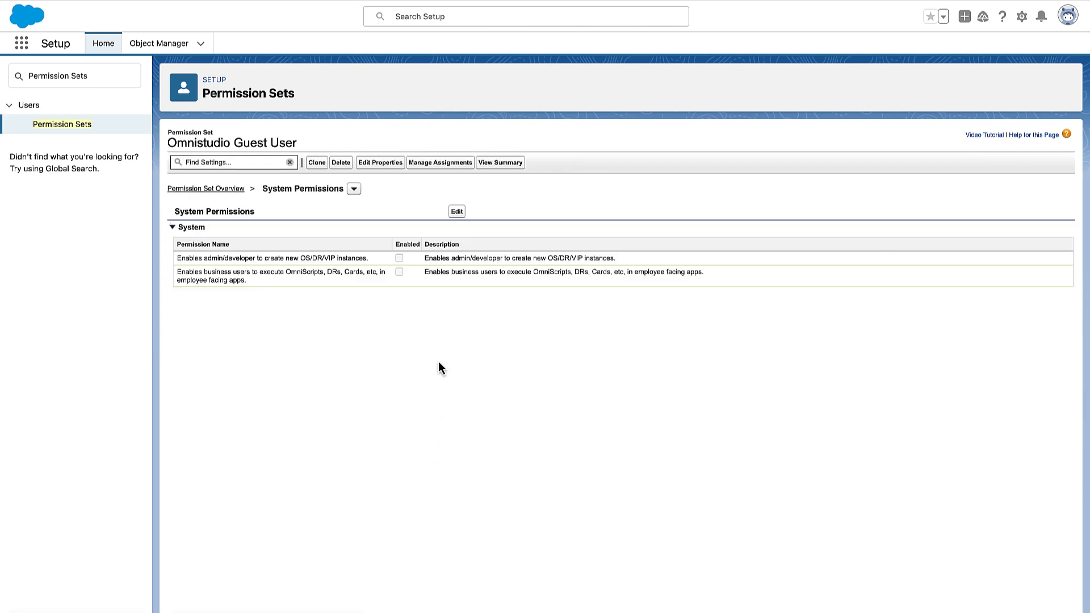
click(457, 212)
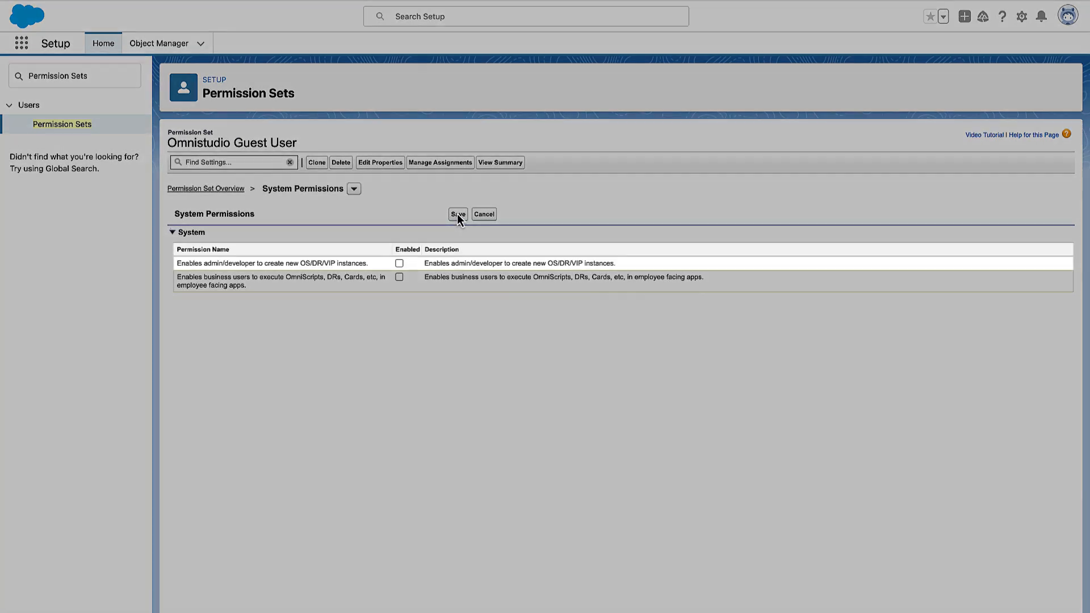
click(400, 263)
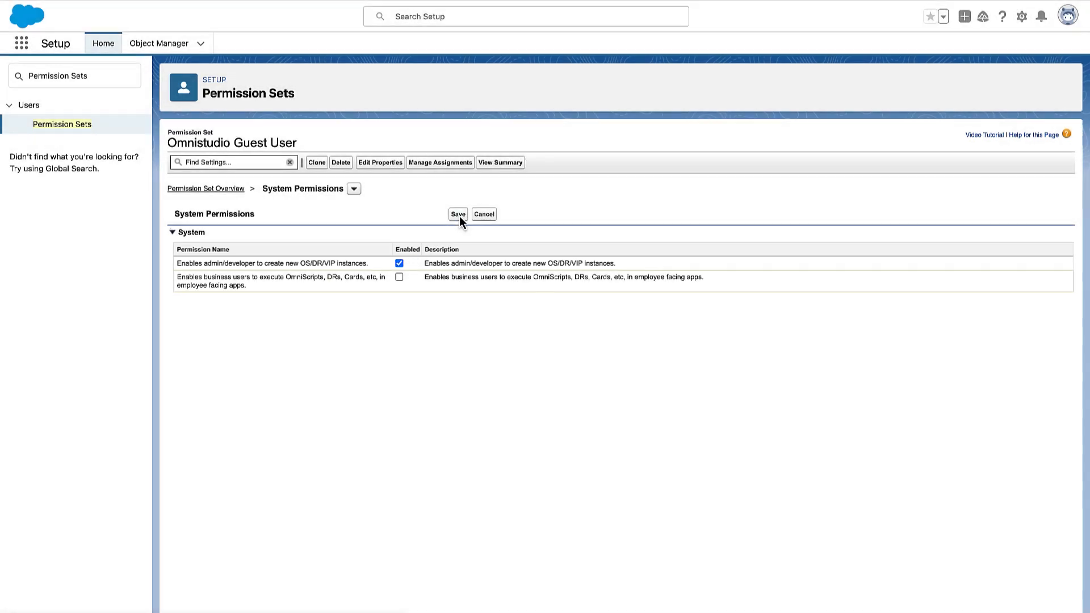
click(458, 215)
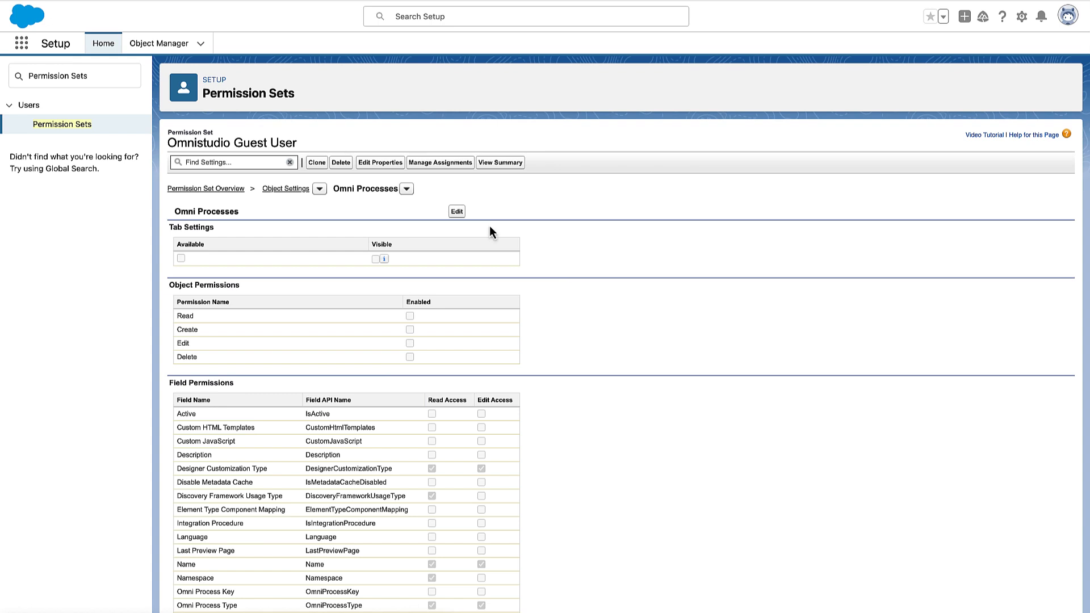
Grant the Omni Processes object Read permission and Read Access to all its fields in the Omnistudio Guest User permission set
click(457, 212)
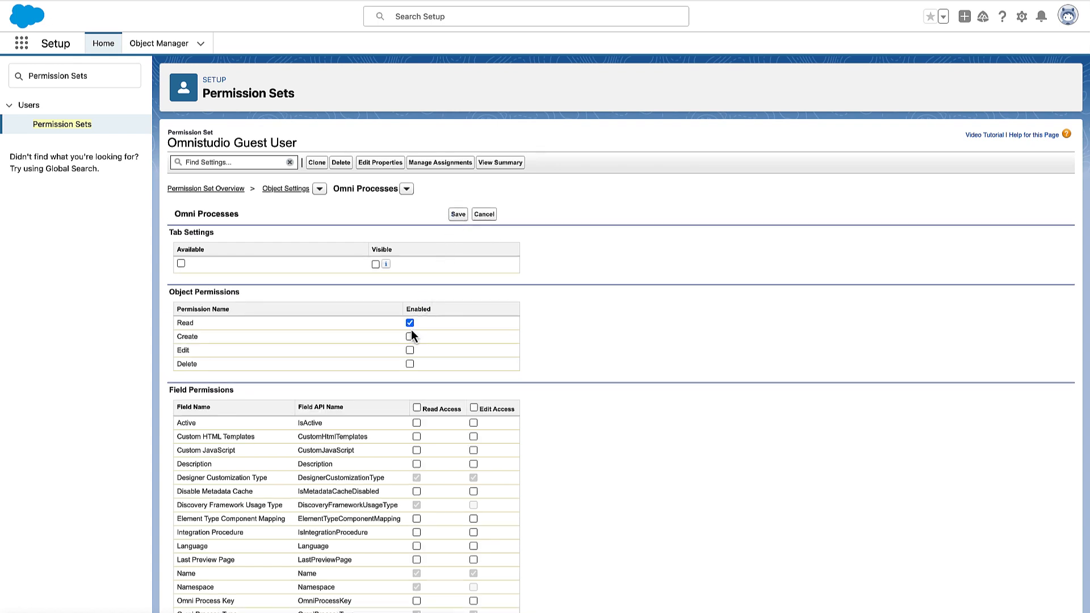
click(417, 407)
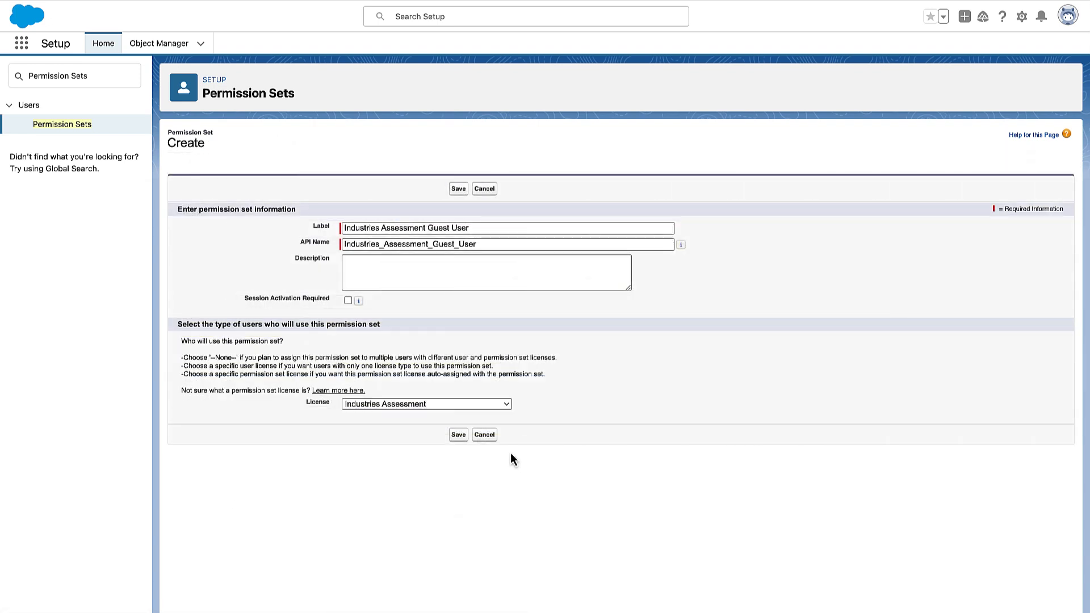
Save the Industries Assessment Guest User permission set with the Industries Assessment license and enable its Discovery Framework Platform User system permission
click(458, 435)
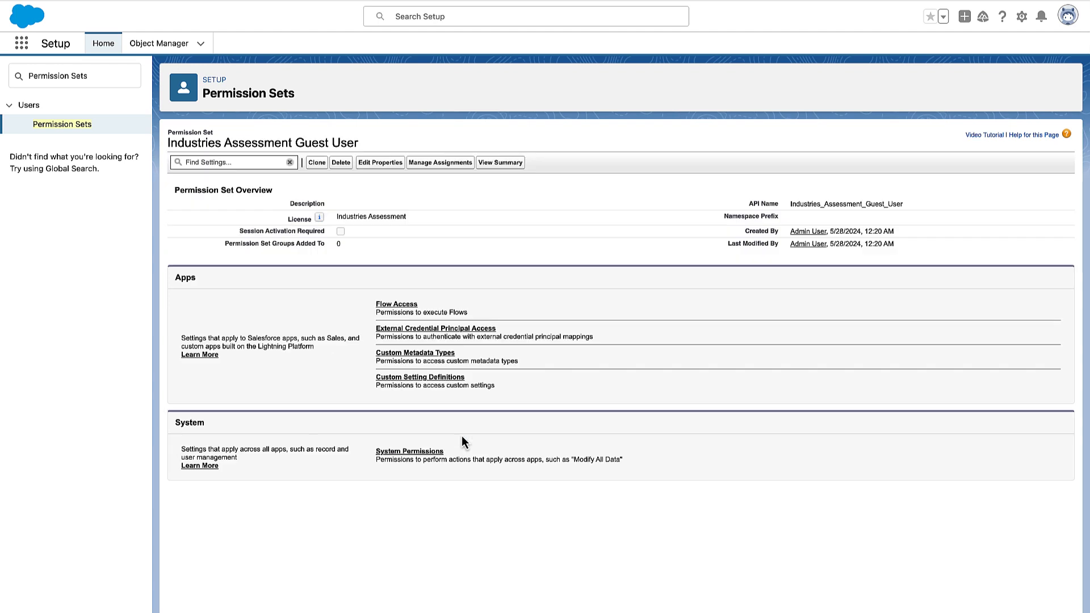
click(421, 451)
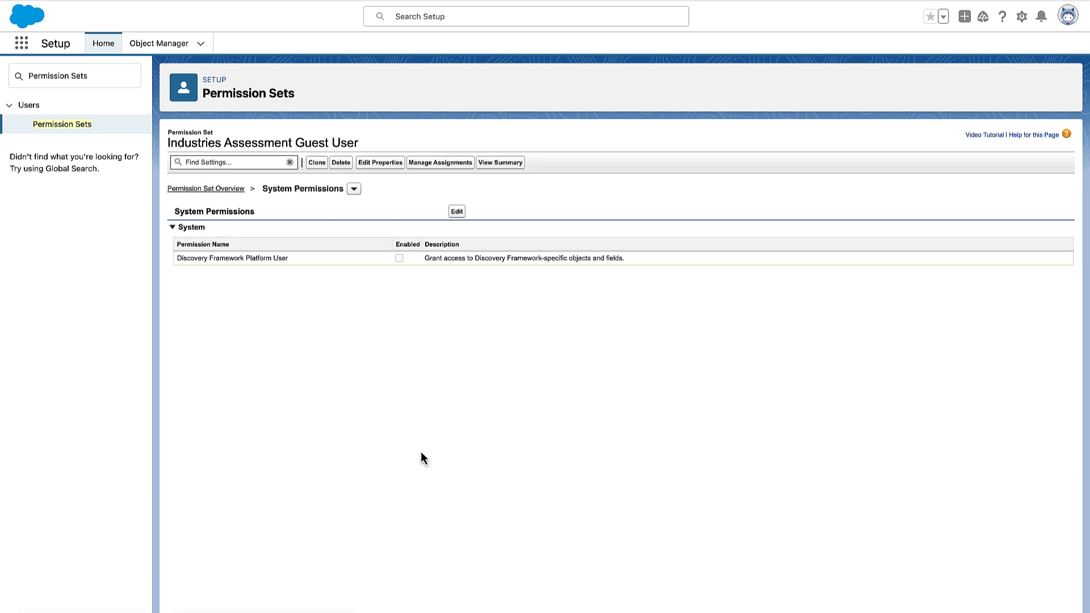
click(457, 211)
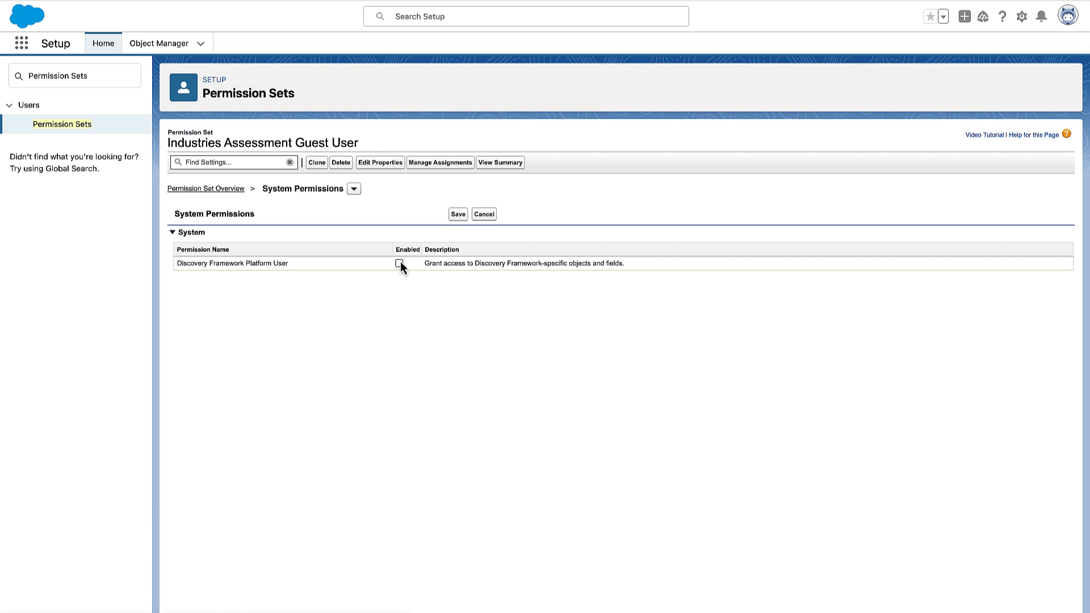
click(458, 214)
click(606, 459)
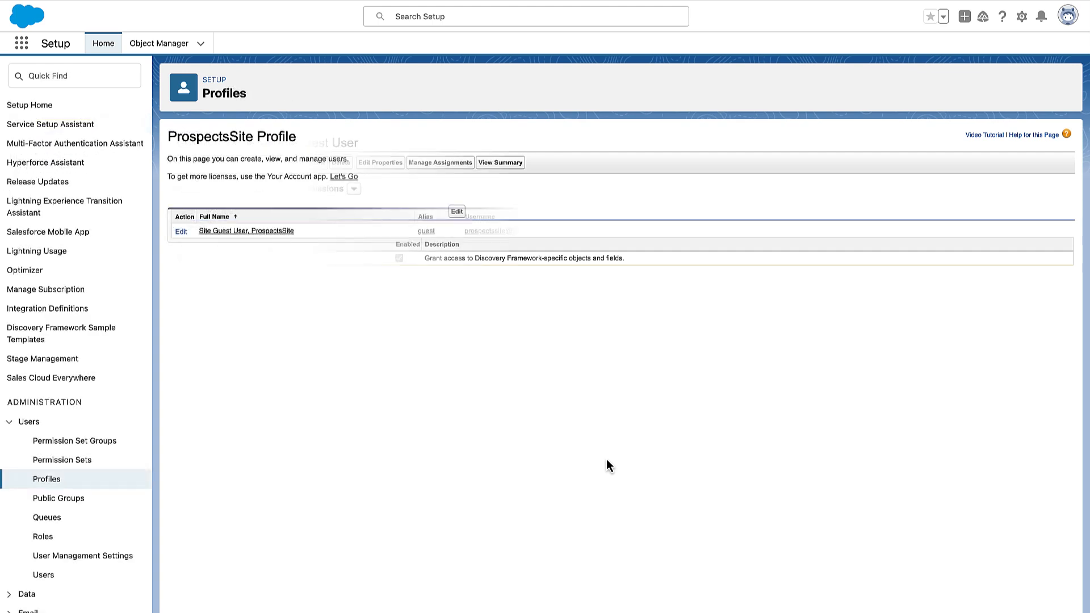
Assign the Industries Assessment Guest User and Omnistudio Guest User permission sets to the ProspectsSite guest user and save the assignments
click(254, 230)
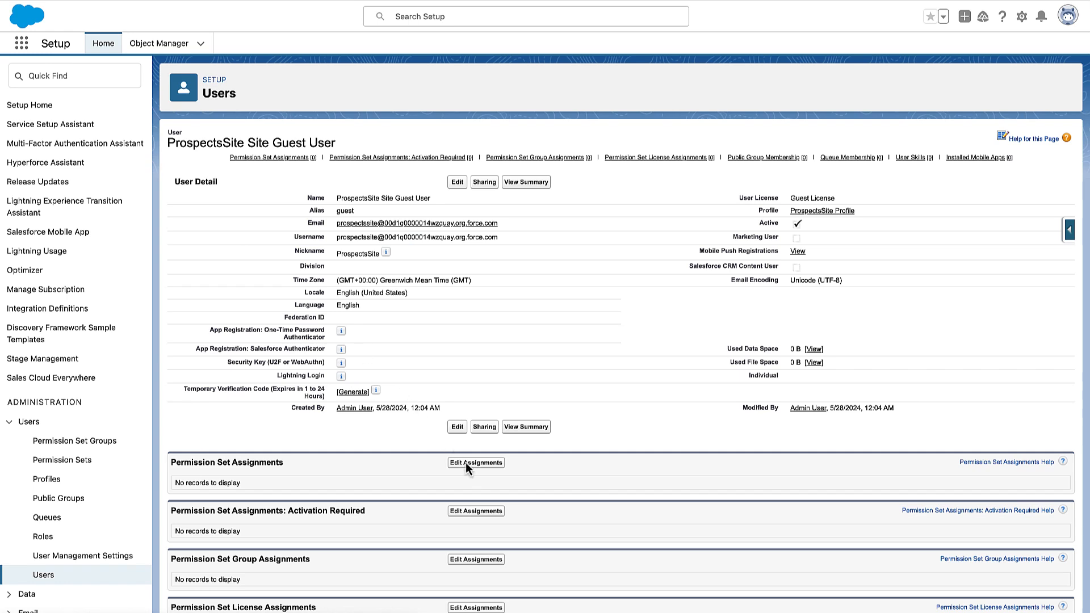
click(466, 463)
click(271, 254)
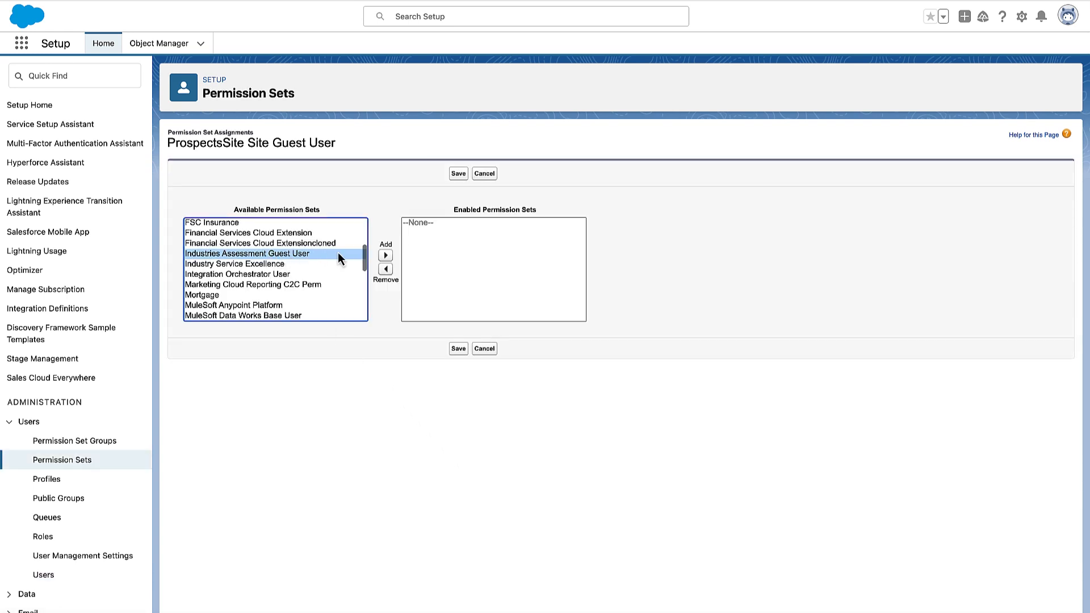
click(386, 256)
scroll(340, 257, down, 3)
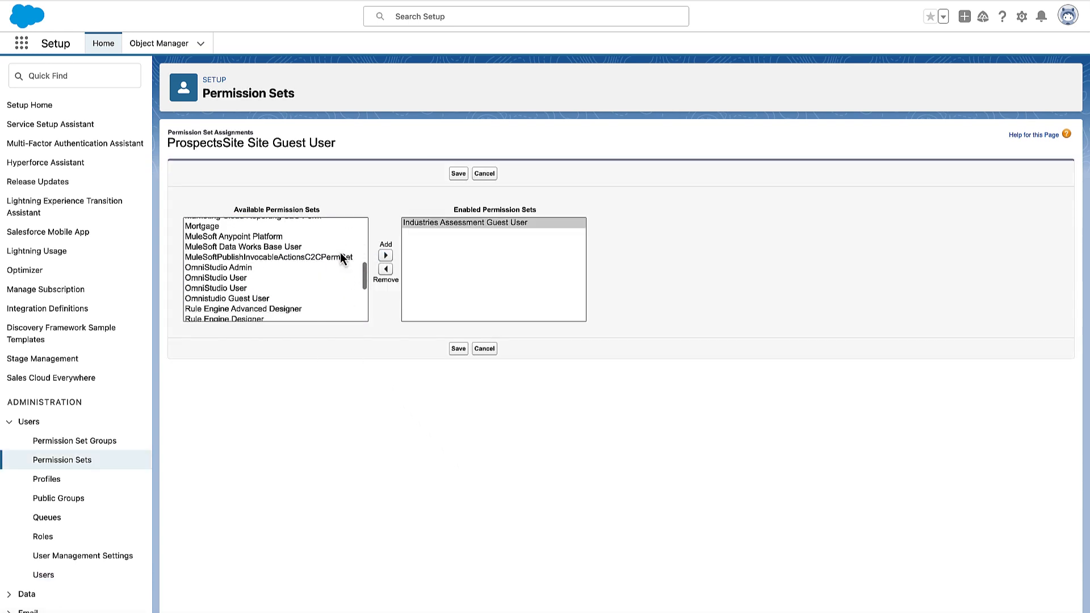
scroll(341, 258, down, 3)
click(276, 266)
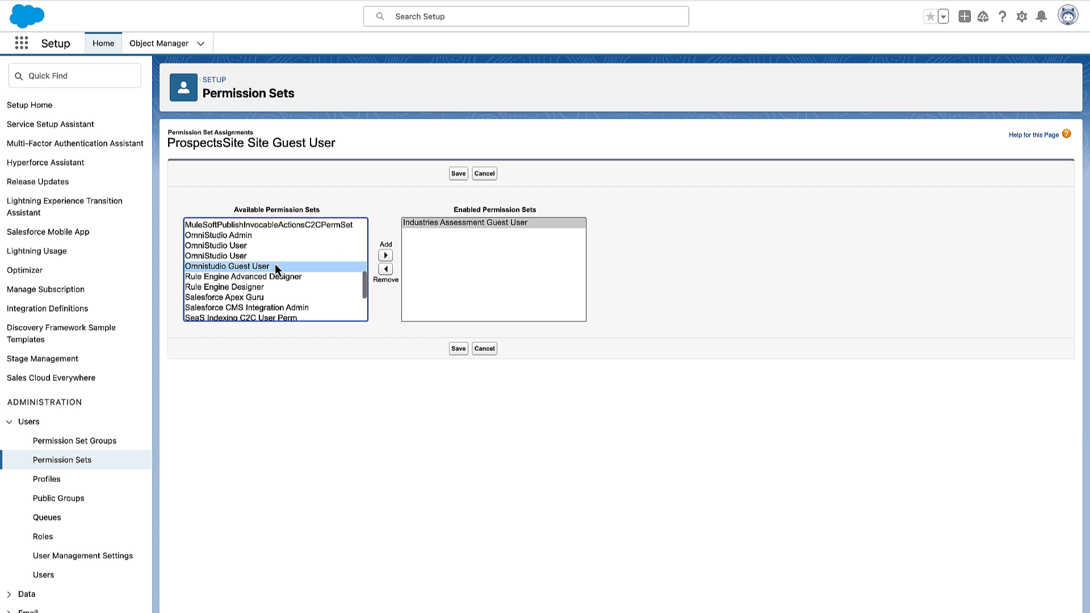
click(385, 255)
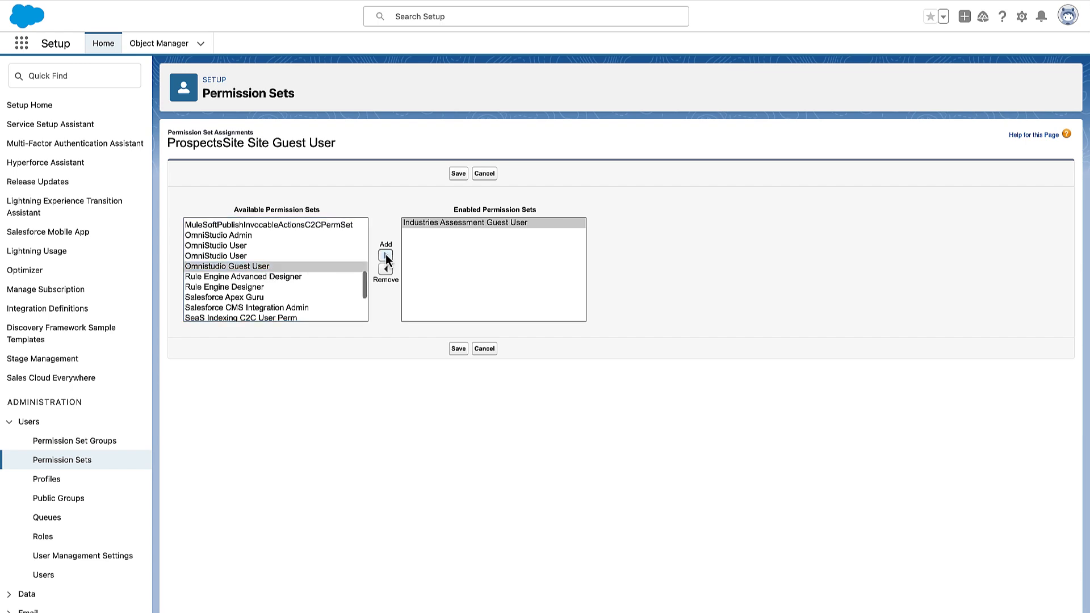
click(454, 347)
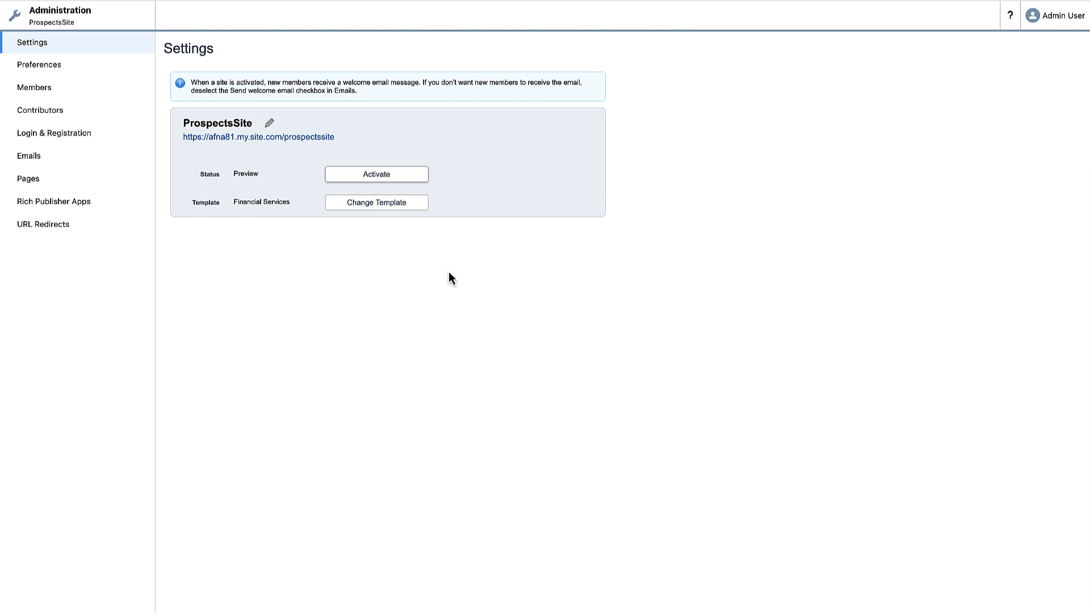
Activate ProspectsSite in its administration settings and open the site's URL
click(383, 177)
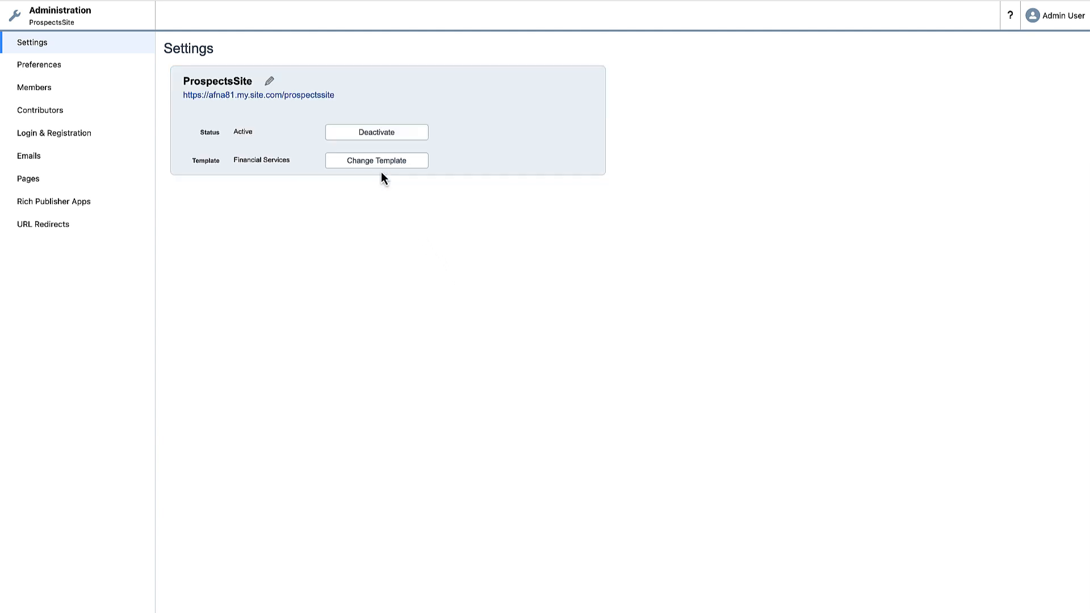
click(301, 94)
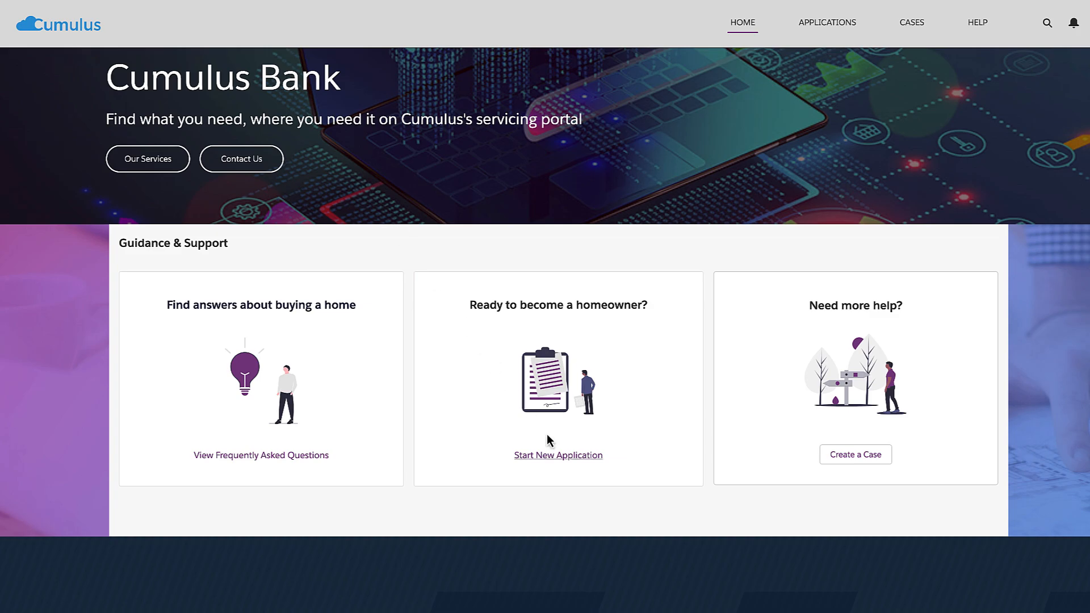
Start a new application on the live site and examine the residential loan application form
click(560, 454)
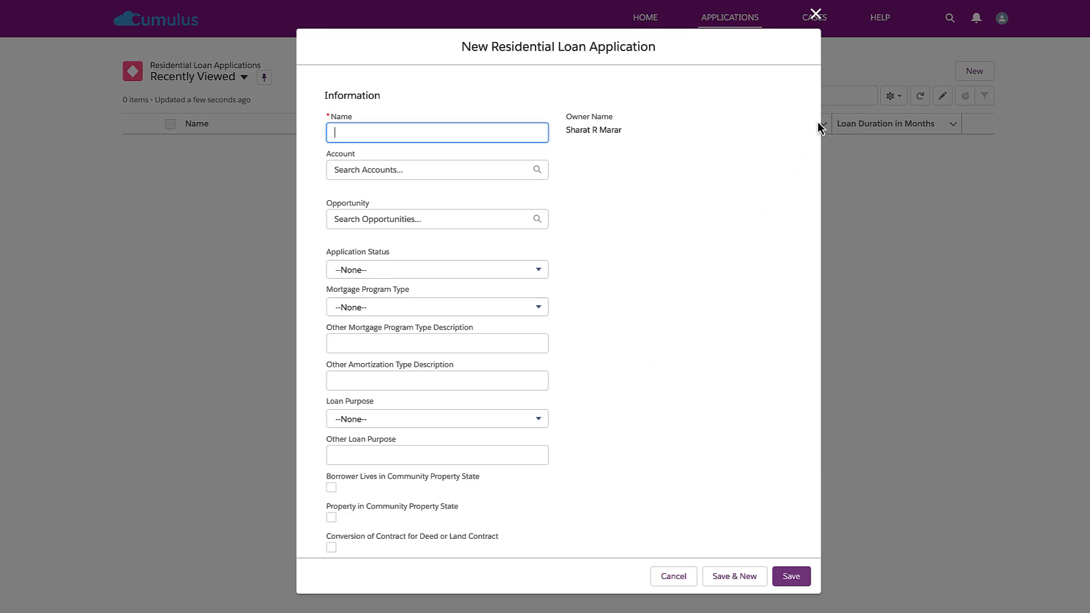
drag(817, 120, 817, 242)
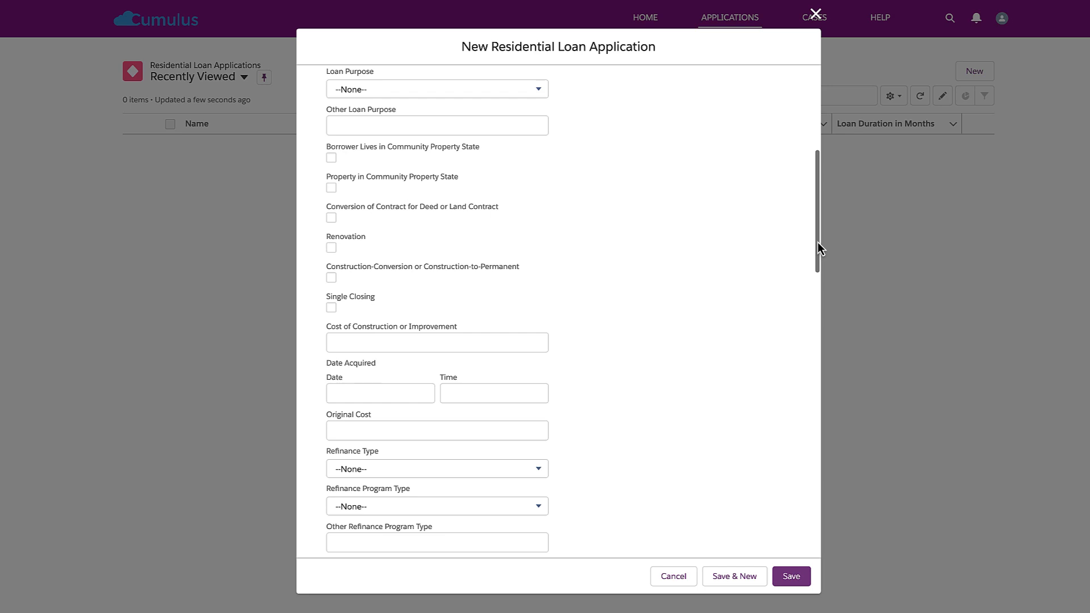